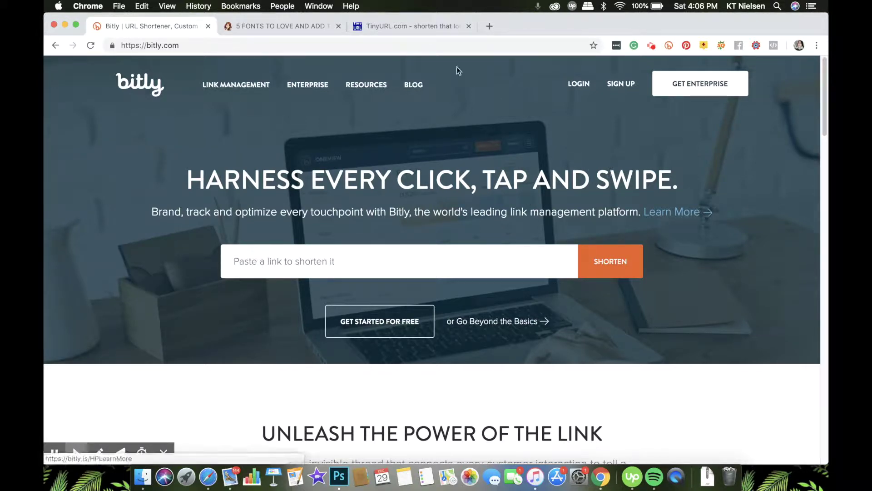
Copy the '5 Fonts' blog post URL from its tab and go back to the Bitly homepage
click(255, 26)
click(455, 43)
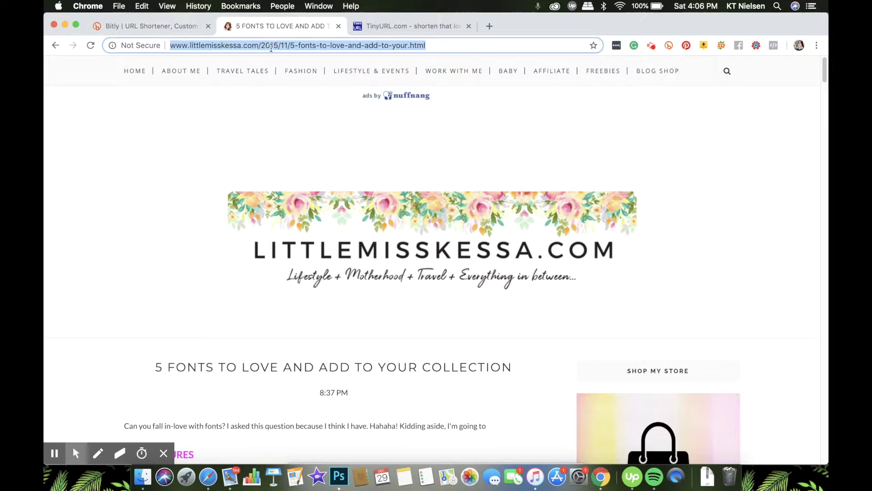
click(159, 26)
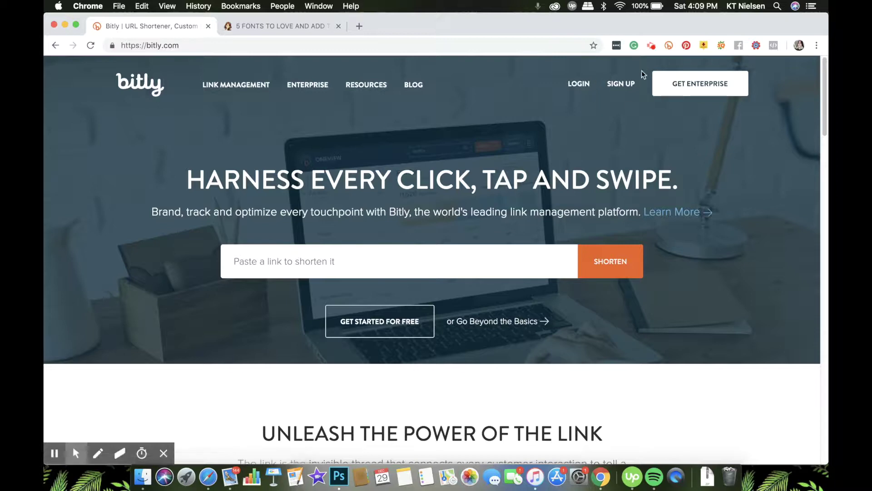
Log in to Bitly with Chrome's saved email and password
click(579, 86)
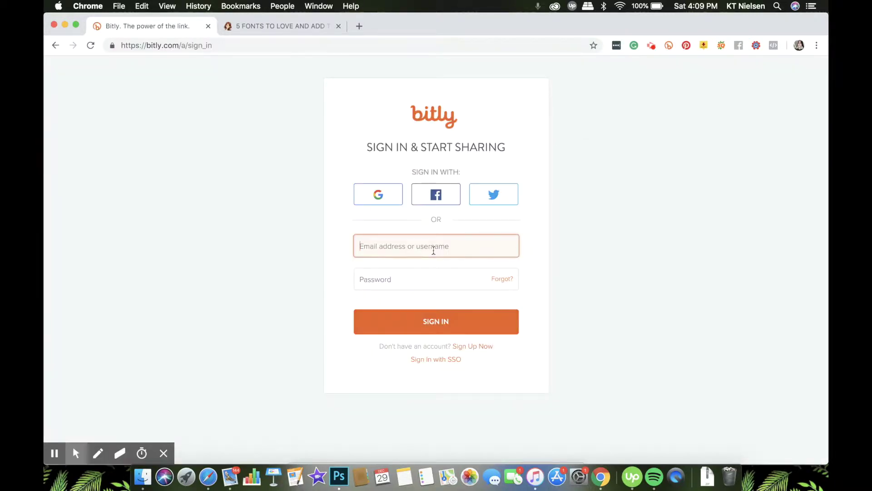
click(432, 248)
click(428, 272)
click(432, 279)
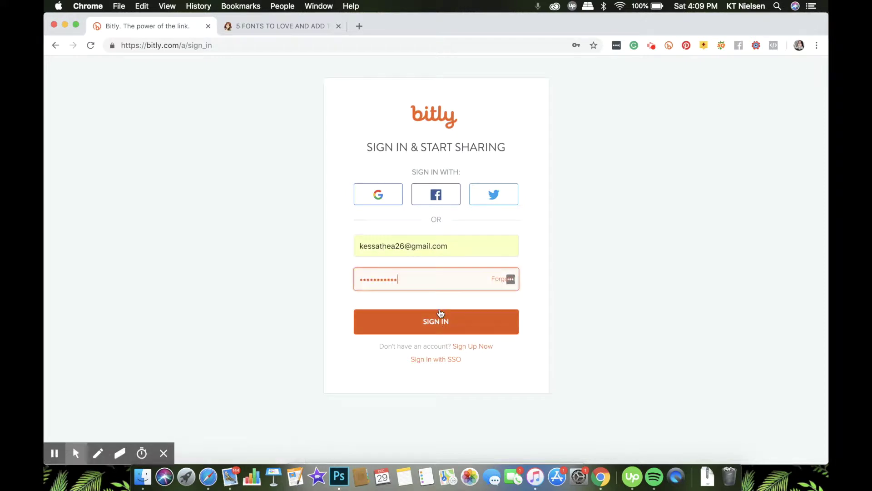
click(453, 322)
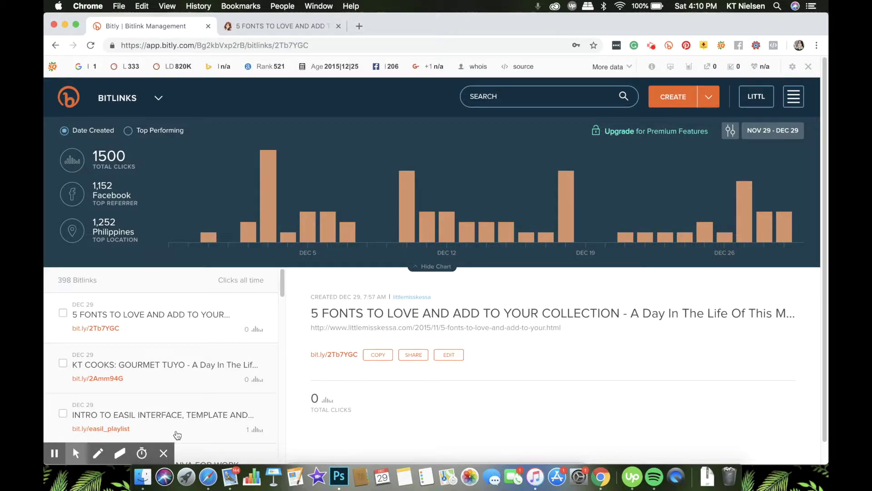
Search the bitlinks for 'creativemarkt'
scroll(209, 399, down, 15)
scroll(211, 400, up, 20)
drag(281, 275, 280, 357)
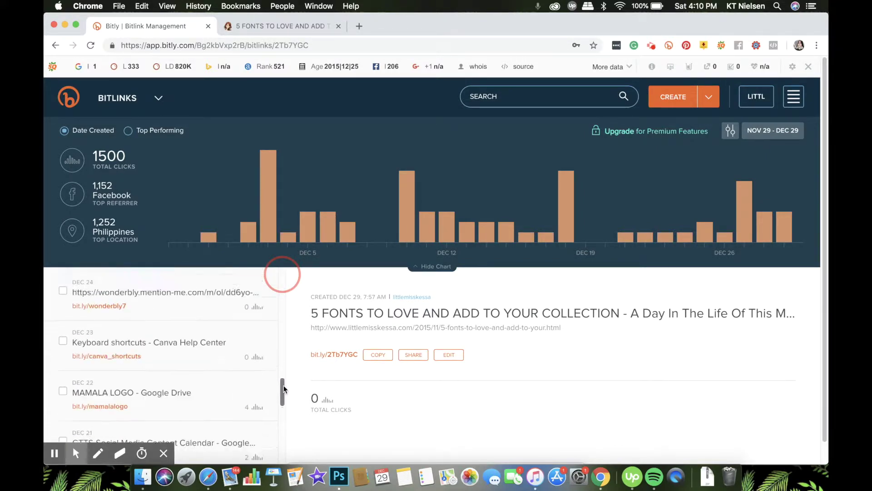
scroll(284, 394, down, 5)
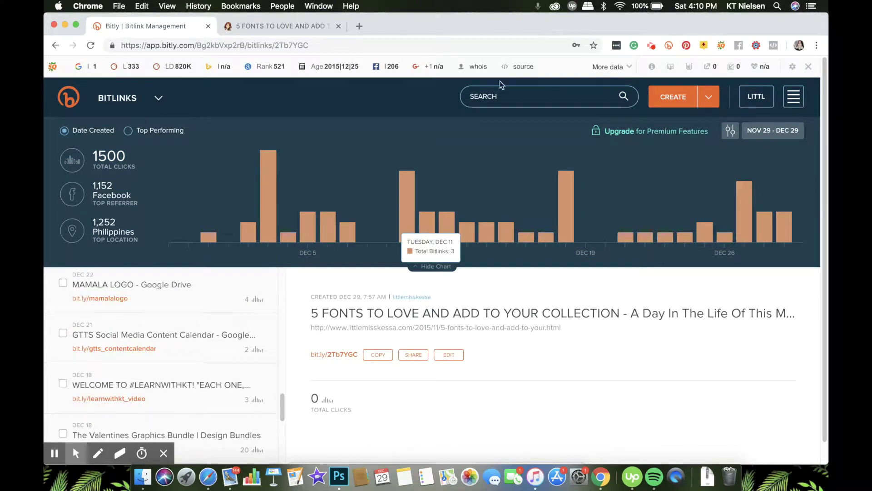
click(499, 96)
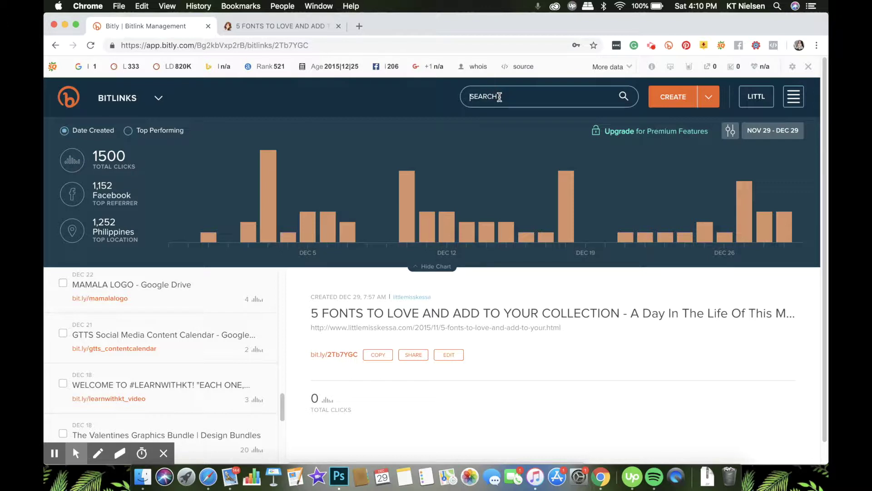
text(creativemarkt)
key(Return)
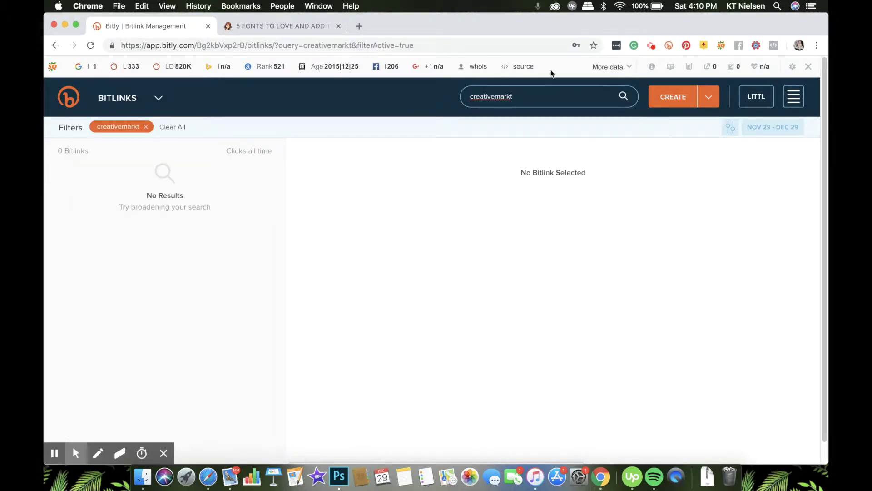
Correct the search to 'creative market' and scroll through the 29 matching bitlinks
click(511, 96)
text(e)
key(Return)
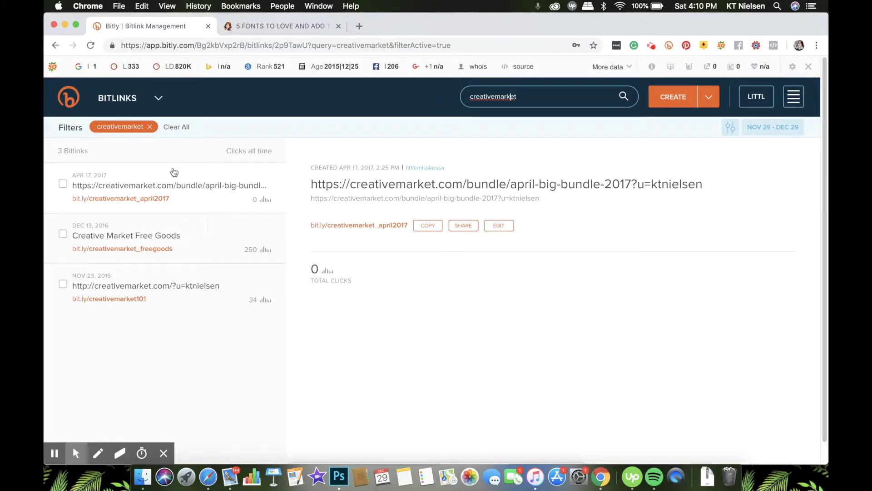
click(494, 94)
key(Return)
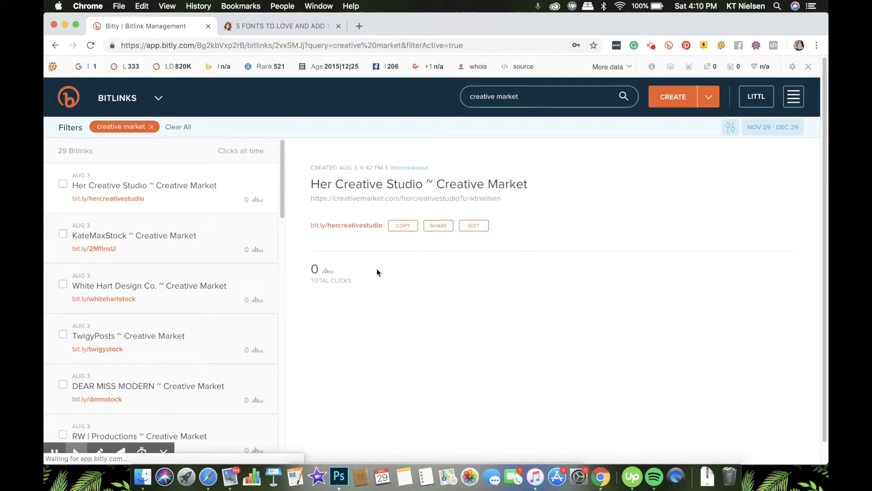
scroll(181, 331, down, 10)
scroll(180, 331, down, 10)
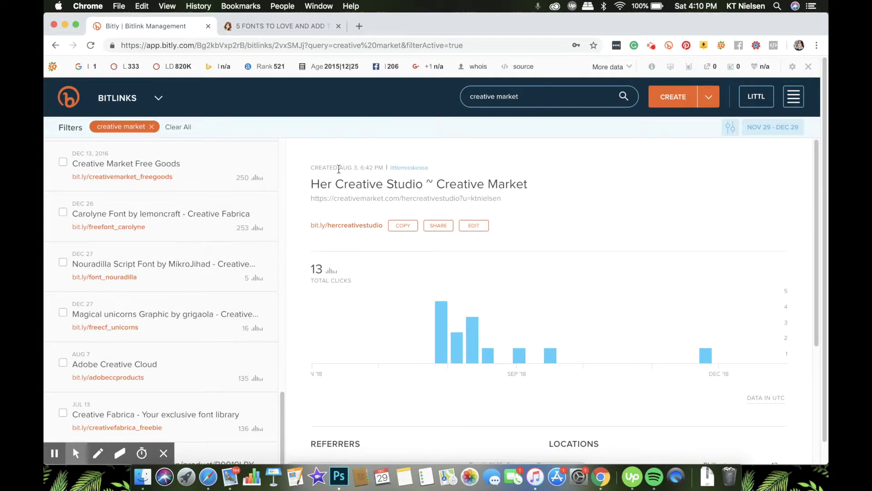
Delete the search text and remove the creative market filter
triple_click(527, 97)
key(BackSpace)
click(179, 126)
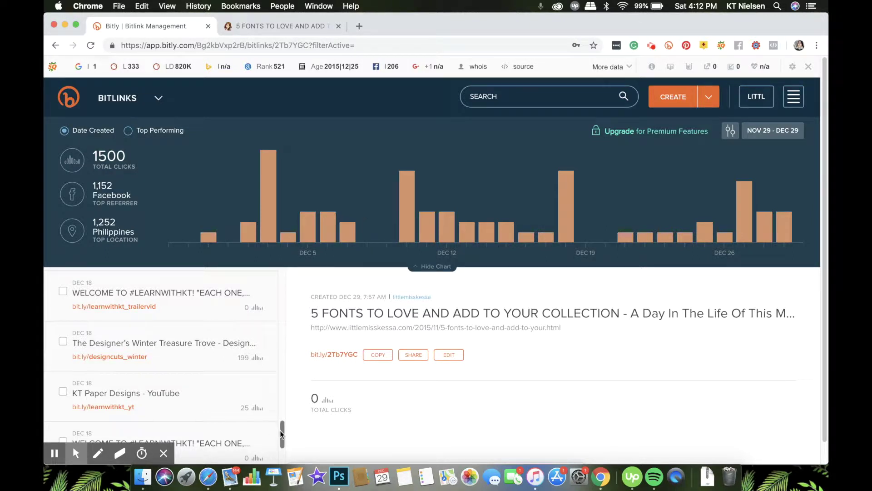
Scroll the restored list of 398 bitlinks back to the top, then switch to the '5 Fonts' blog post
drag(280, 430, 294, 255)
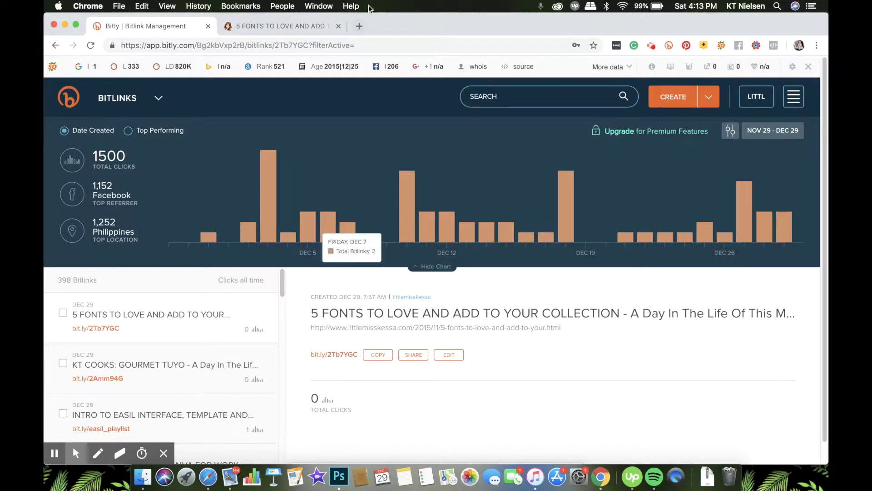
click(277, 26)
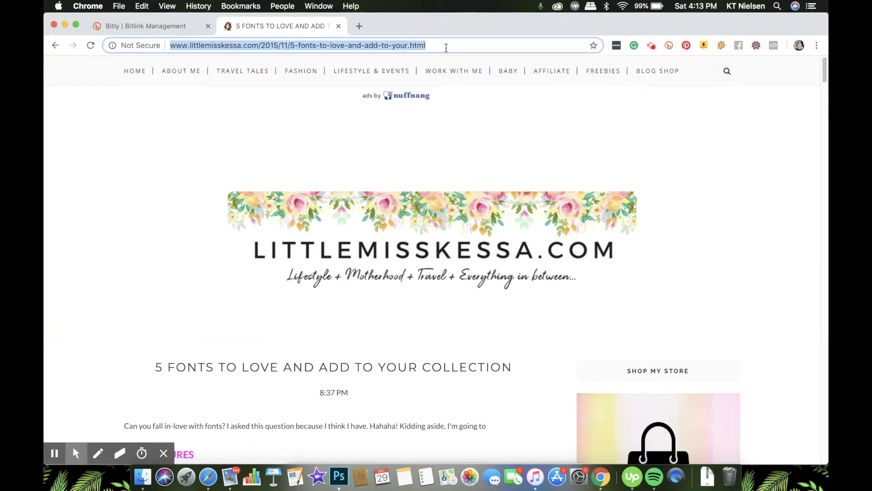
Paste the blog post URL into a new Bitly link on the dashboard
click(409, 45)
key(super+c)
click(159, 26)
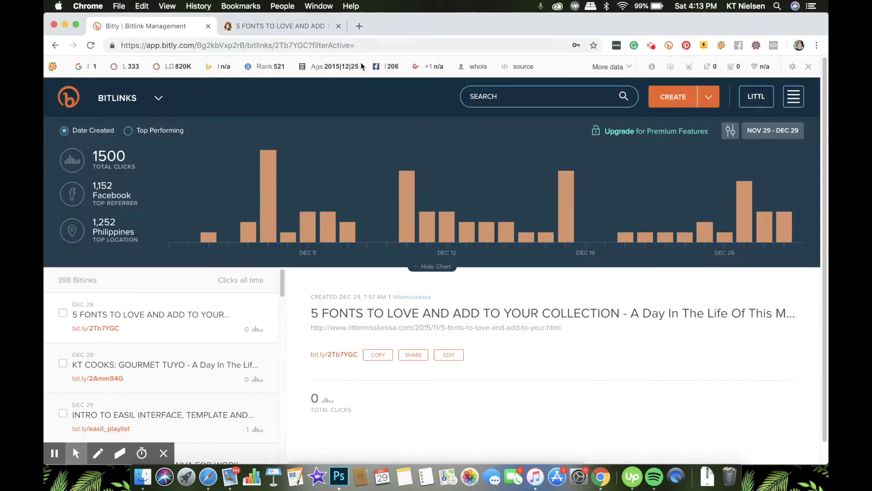
click(674, 97)
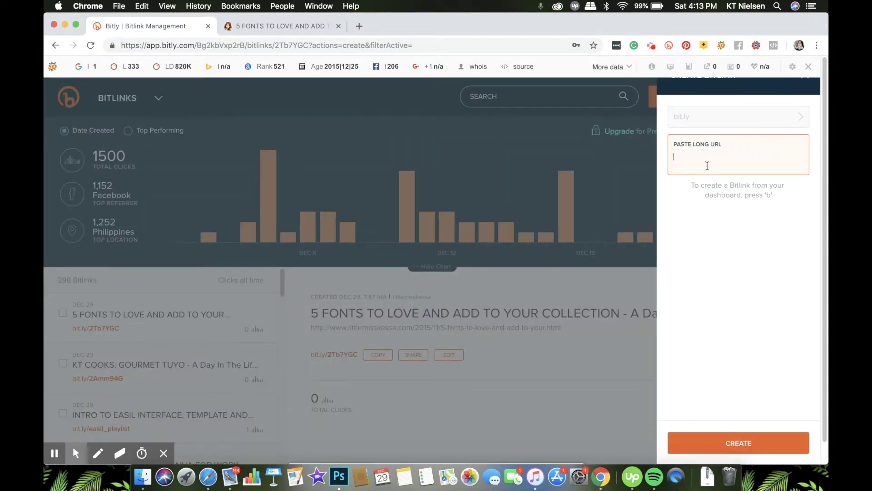
key(super+v)
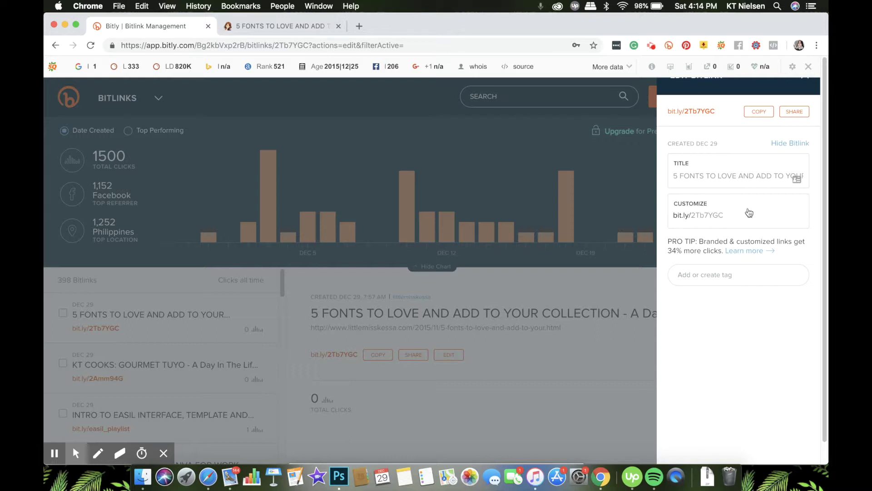
Replace the back-half 2Tb7YGC with learnwithkt_5fonts, fixing the typo, and save
drag(692, 216, 754, 218)
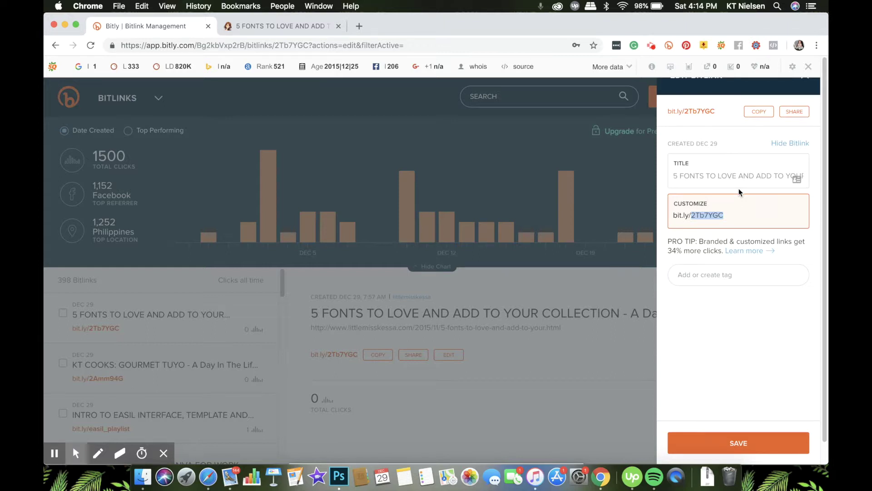
text(leearnwithk)
key(BackSpace)
key(BackSpace)
key(BackSpace)
key(BackSpace)
key(BackSpace)
key(BackSpace)
key(BackSpace)
key(BackSpace)
text(arnwithkt_5fonts)
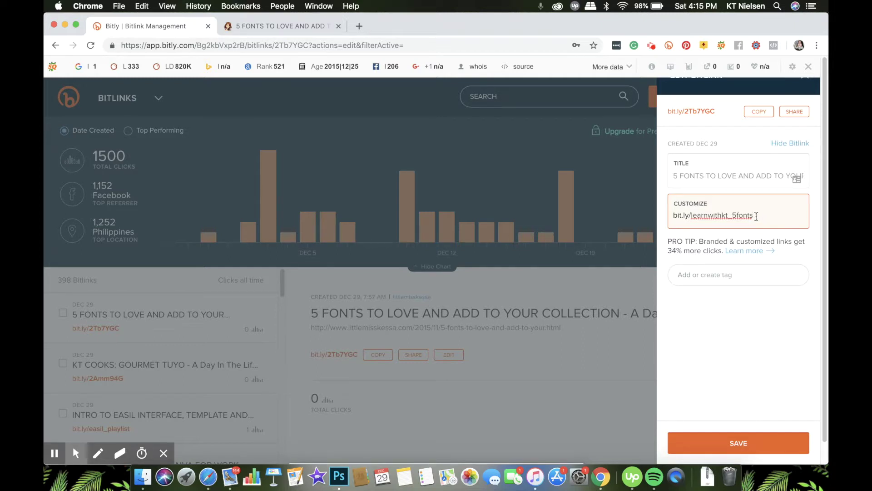
drag(758, 218, 731, 218)
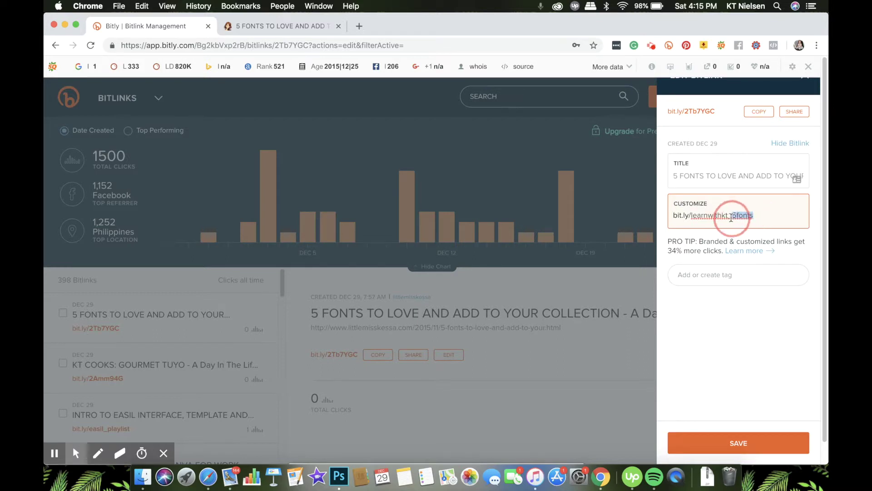
click(759, 214)
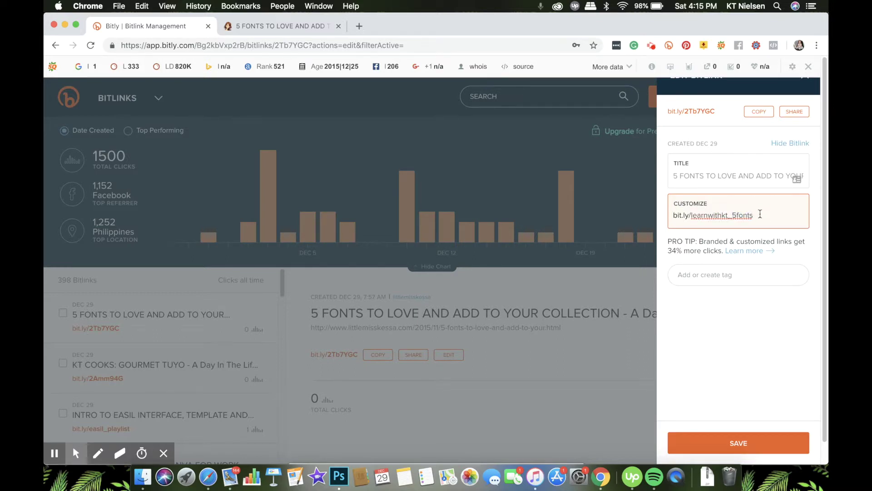
key(Return)
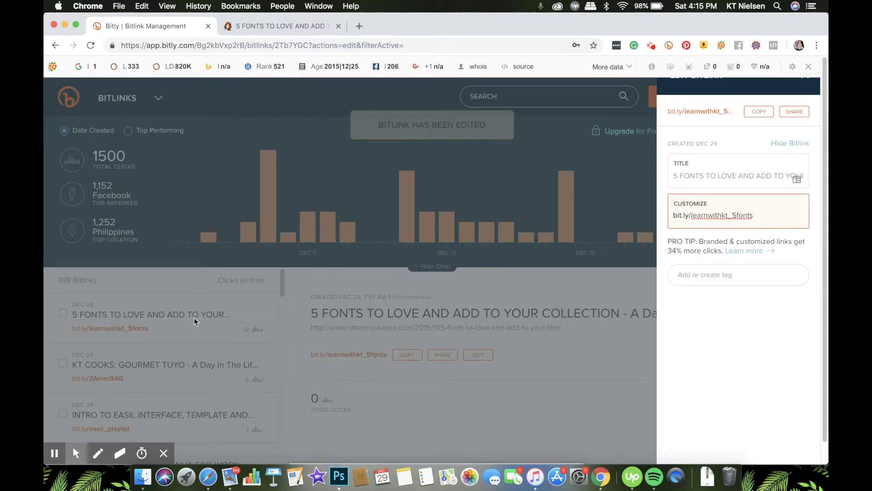
Close the edit panel and copy the new bit.ly/learnwithkt_5fonts link
click(150, 332)
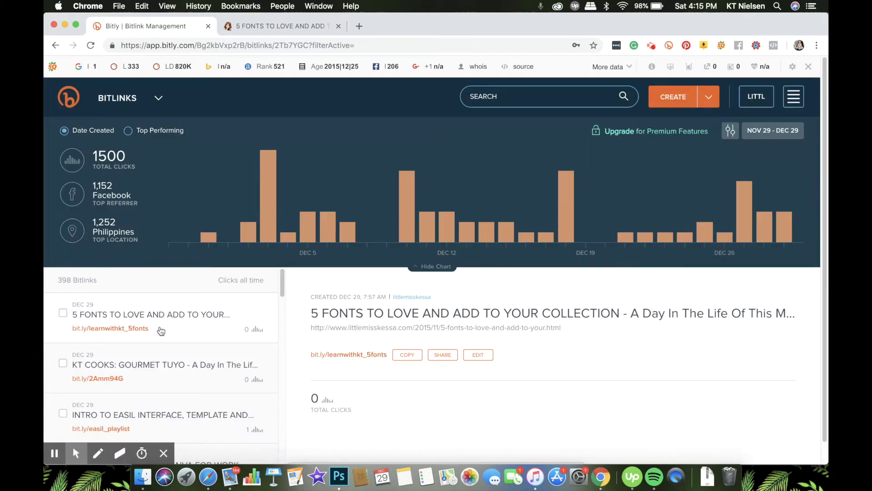
drag(160, 330, 66, 333)
key(super+c)
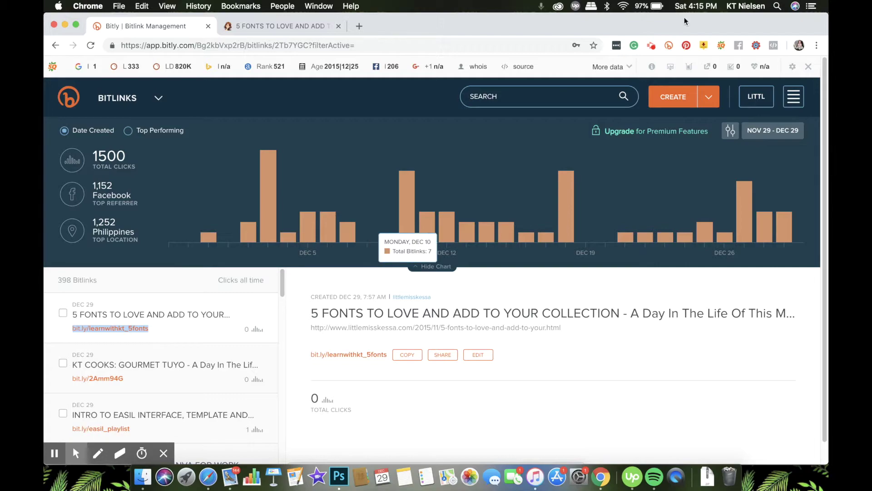
click(284, 30)
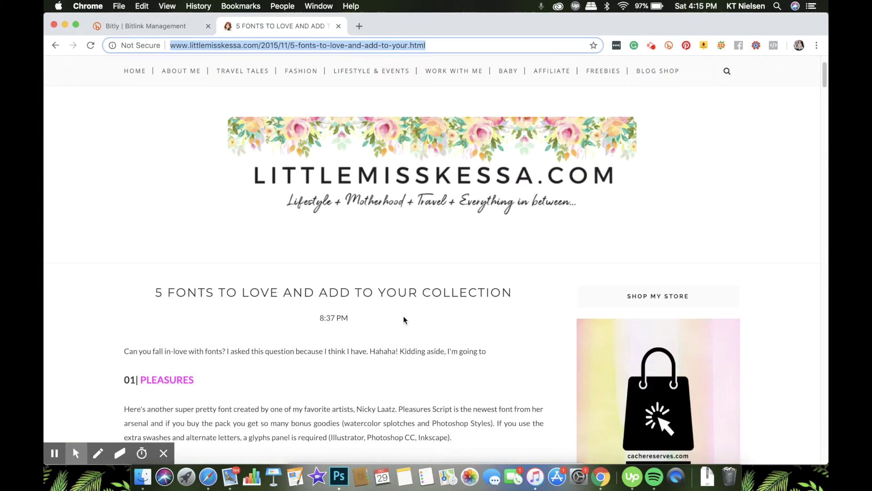
scroll(403, 316, down, 10)
scroll(347, 253, up, 10)
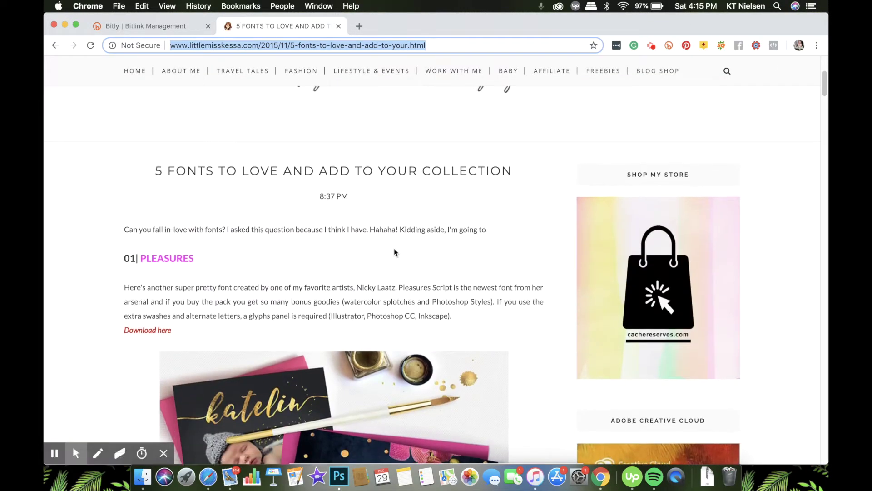
Load bit.ly/learnwithkt_5fonts in a new tab and compare it with the original blog post
click(359, 26)
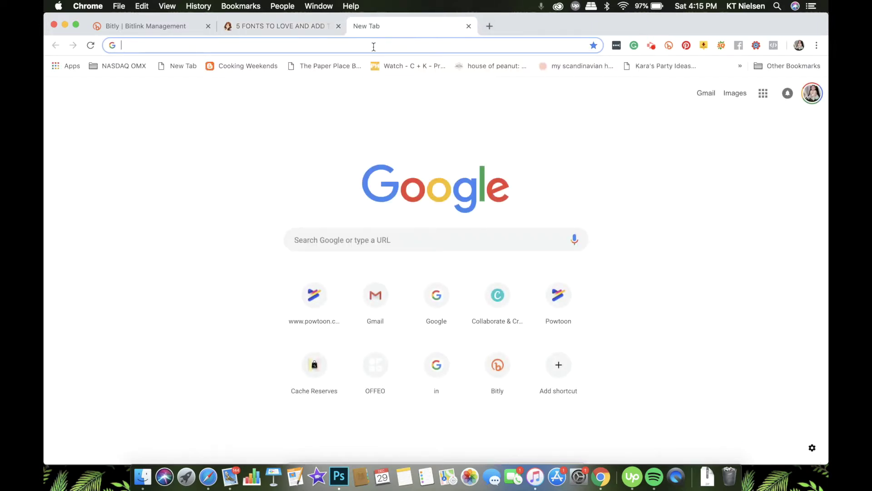
key(super+v)
key(Return)
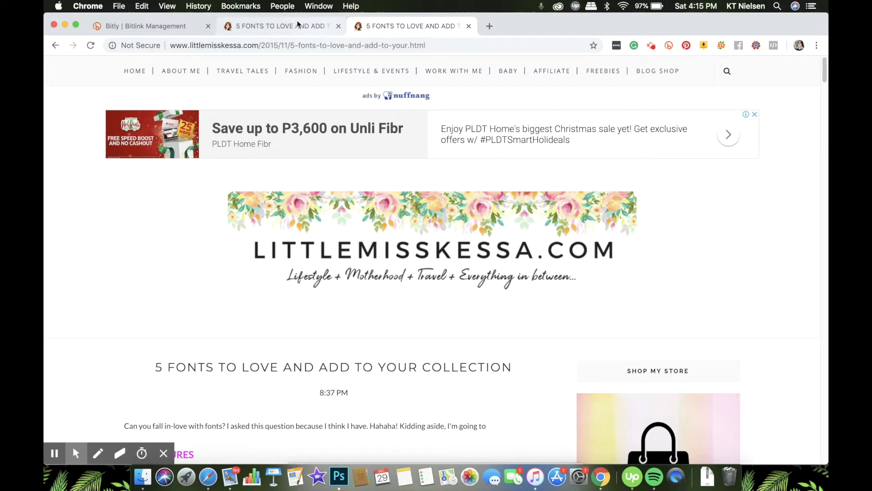
click(284, 26)
scroll(372, 346, down, 20)
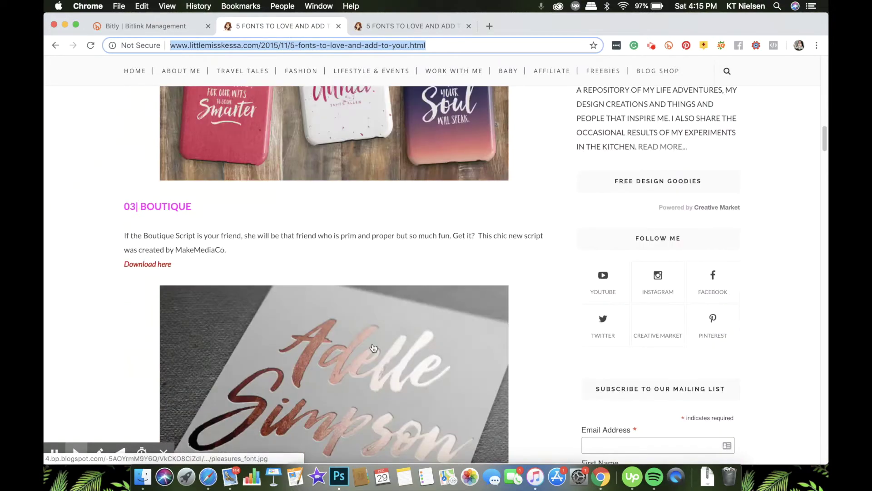
scroll(371, 347, down, 10)
scroll(545, 273, up, 15)
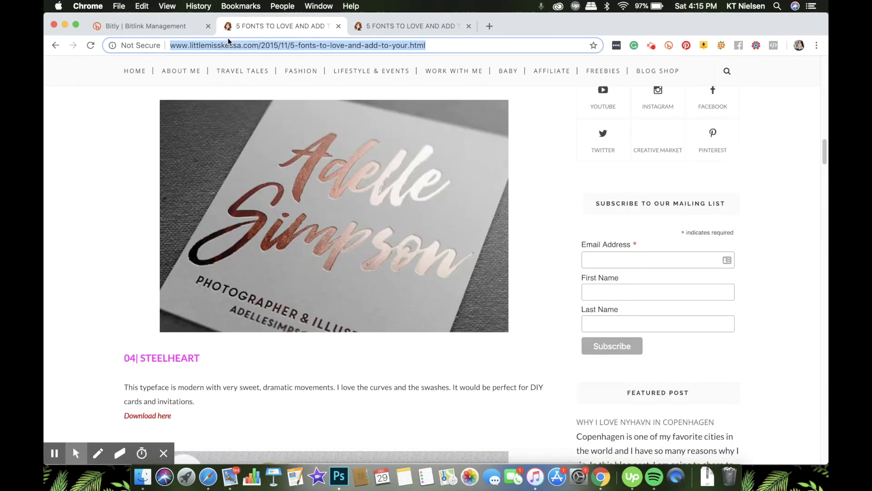
Scroll the Bitlinks list and open bit.ly/powtoon_adobeps, the Powtoon Photoshop webinar link
click(151, 27)
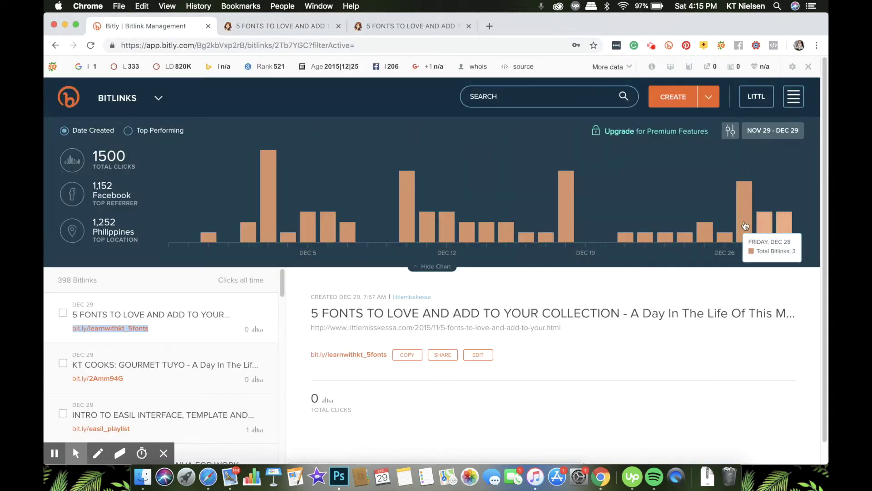
scroll(756, 367, down, 1)
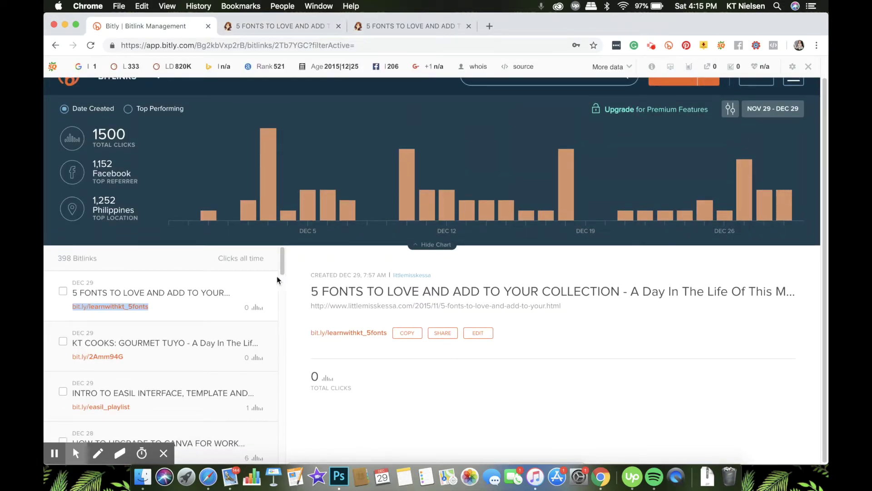
mouse_move(282, 259)
mouse_down()
mouse_move(283, 269)
mouse_move(281, 244)
mouse_up()
drag(282, 256, 282, 324)
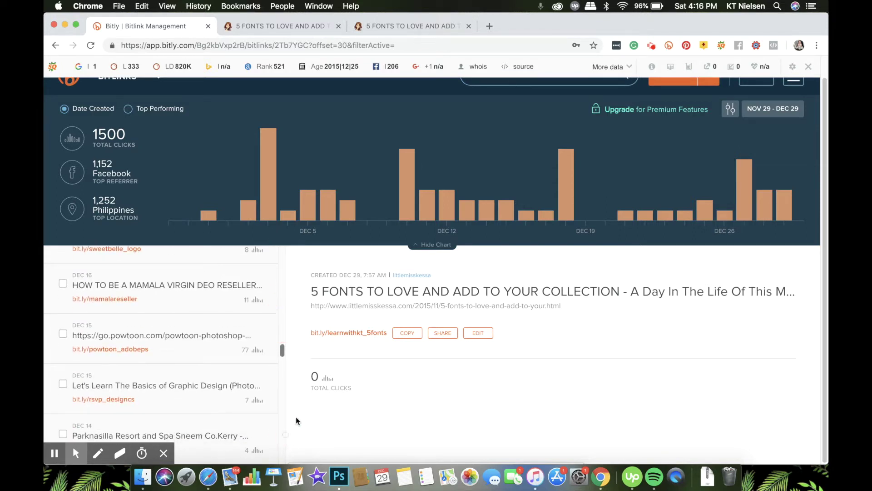
click(178, 354)
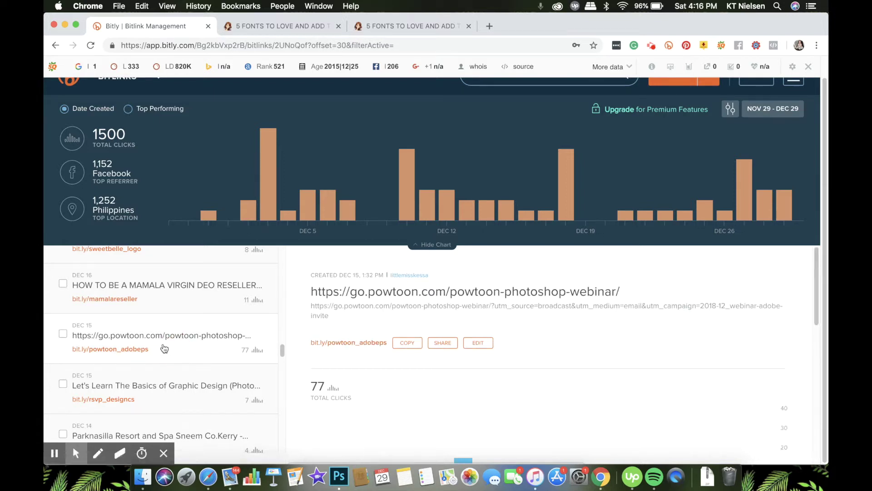
Scroll through the powtoon link's Referrers and Locations charts, then jump to bit.ly/freefont_carolyne (253 clicks)
scroll(789, 338, down, 2)
scroll(762, 325, down, 5)
scroll(759, 321, up, 4)
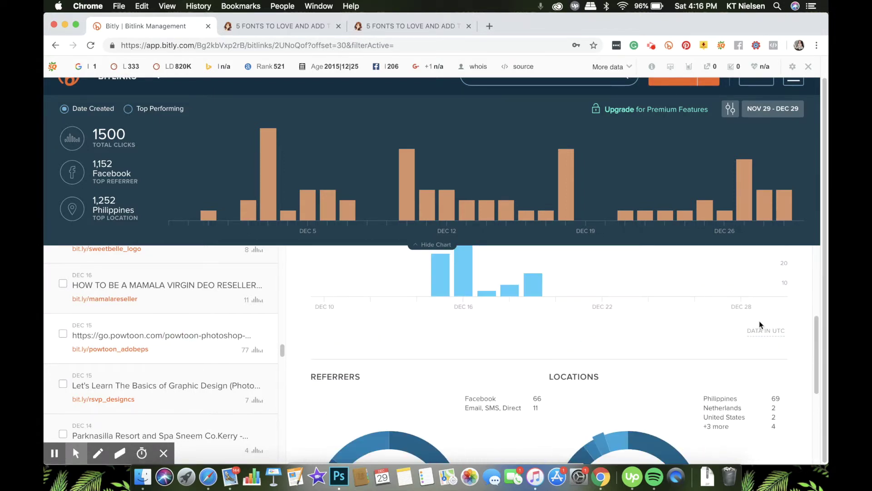
scroll(759, 326, down, 4)
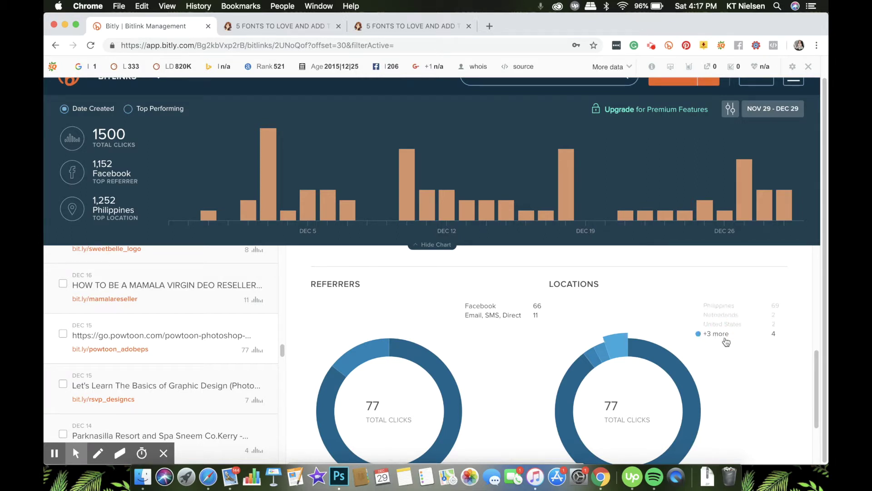
scroll(789, 391, up, 10)
scroll(754, 337, down, 10)
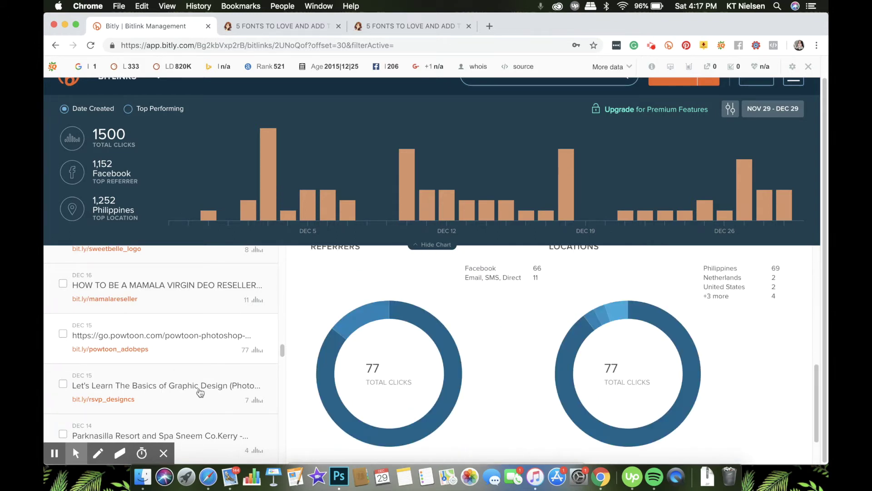
key(super+bracketleft)
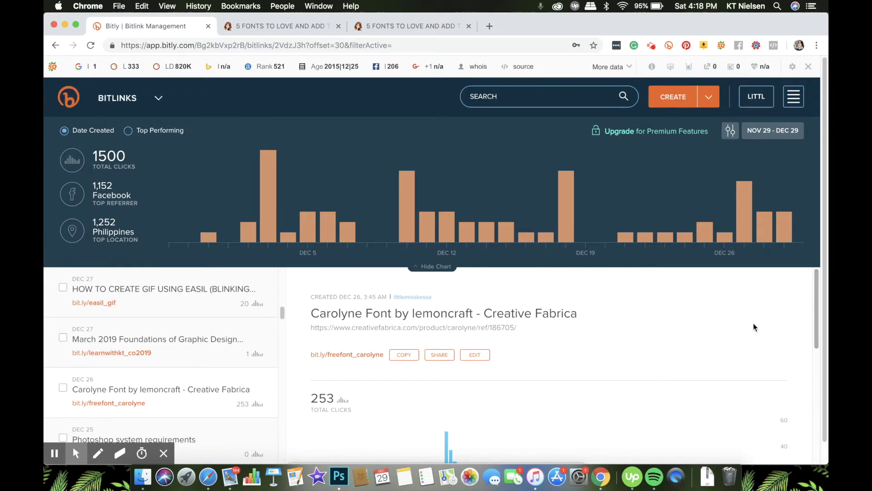